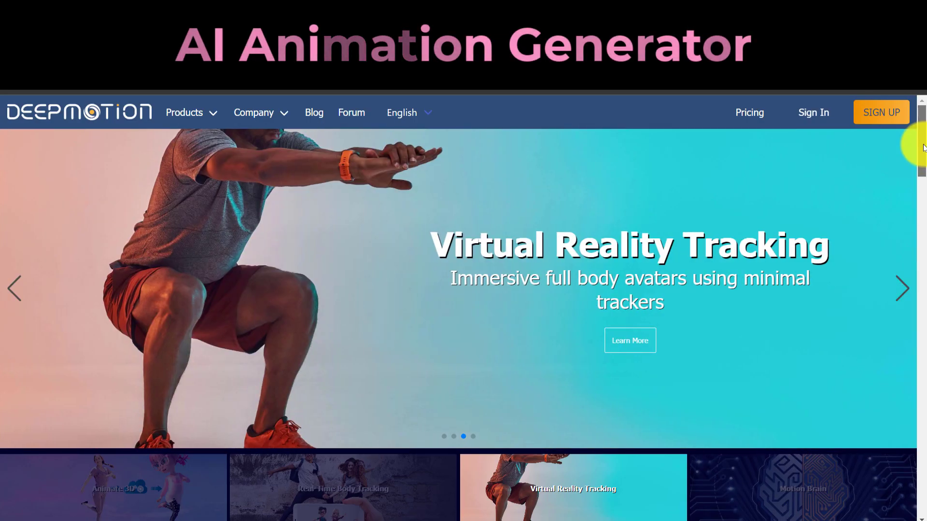
- Sign up for a free account and start Animate 3D's new-animation guide on the 3D Models page
{"action": "left_click", "coordinate": [880, 114]}
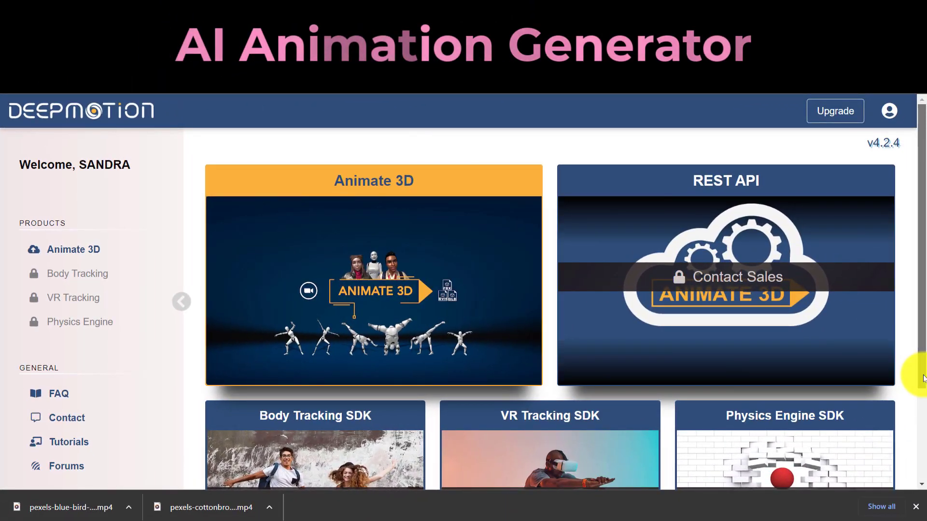
{"action": "left_click", "coordinate": [376, 309]}
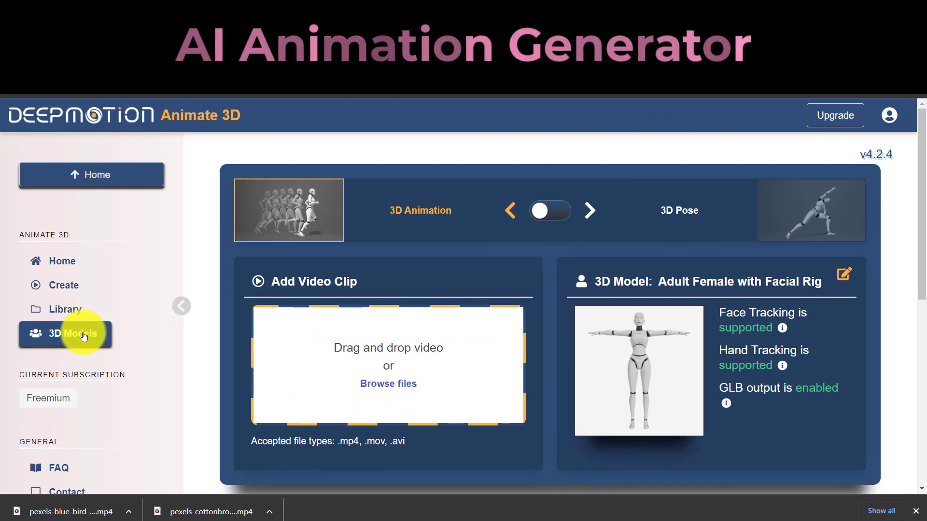
{"action": "left_click", "coordinate": [83, 335]}
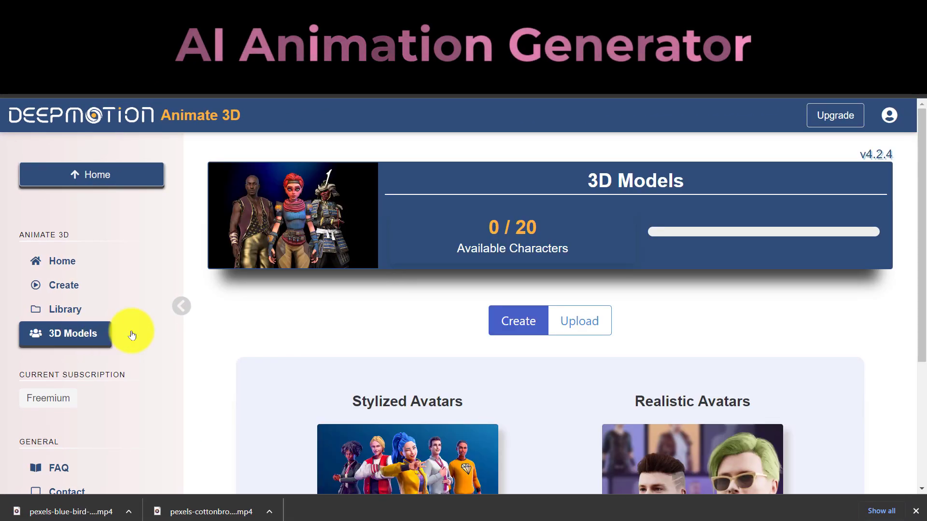
{"action": "scroll", "coordinate": [924, 280], "scroll_direction": "down", "scroll_amount": 4}
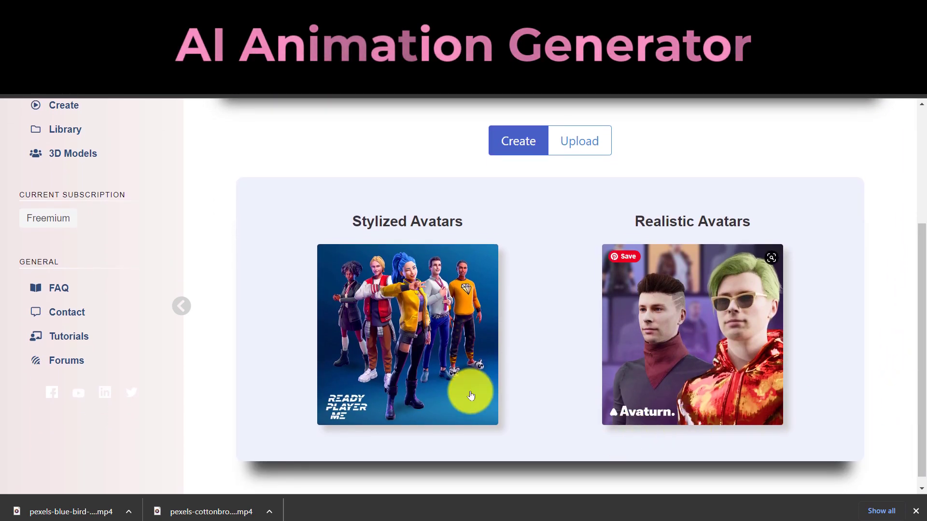
- Pick the pink-haired stylized avatar with no body type and no selfie photo
{"action": "left_click", "coordinate": [470, 395]}
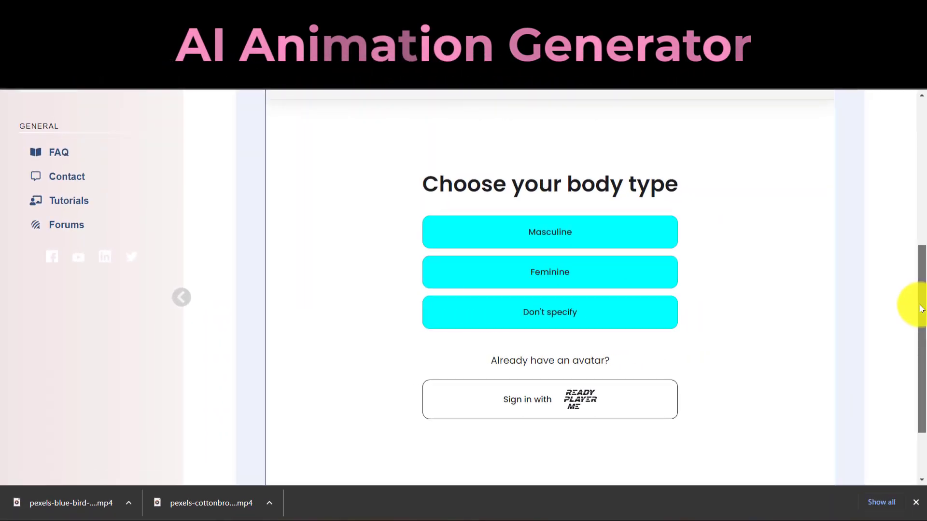
{"action": "left_click", "coordinate": [546, 302]}
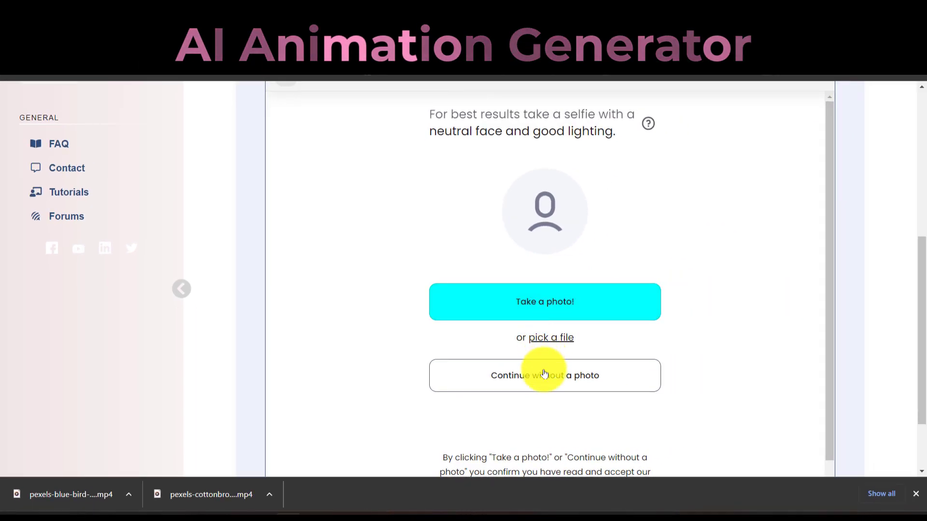
{"action": "left_click", "coordinate": [543, 382]}
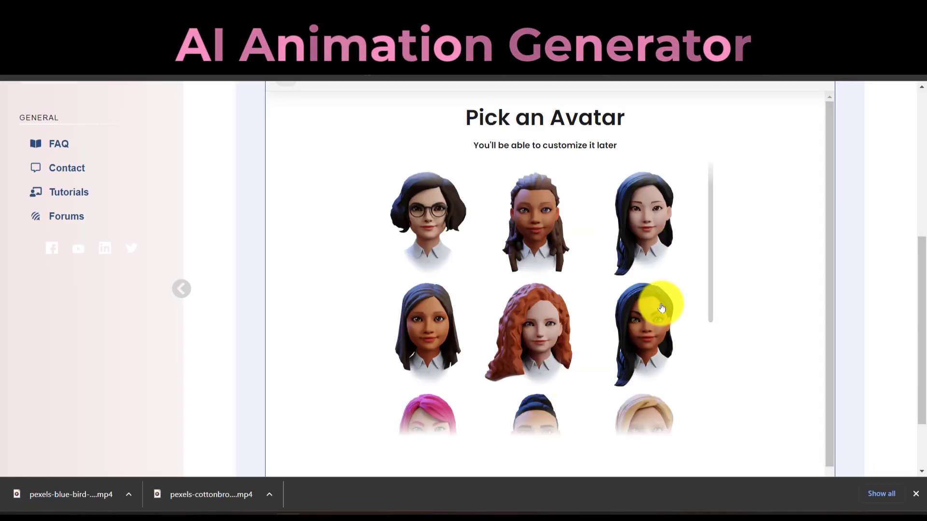
{"action": "left_click_drag", "start_coordinate": [711, 273], "coordinate": [715, 321]}
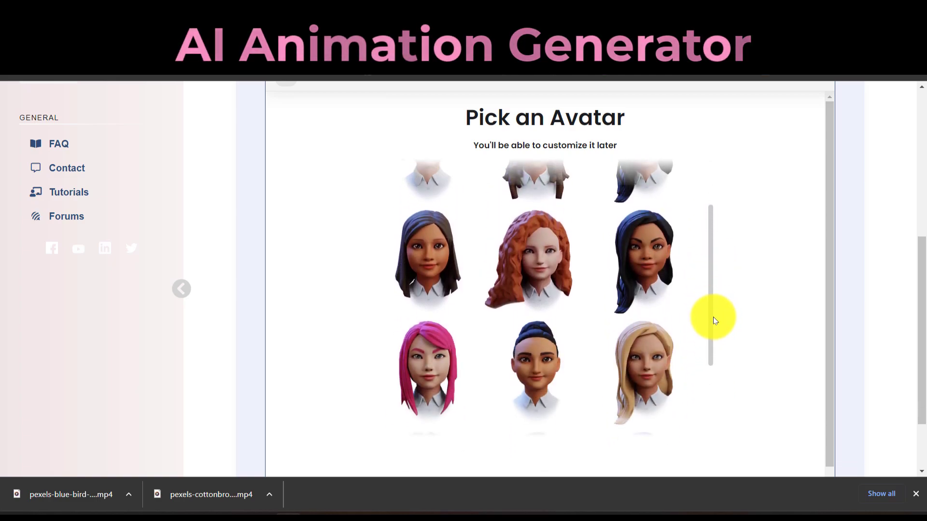
{"action": "left_click", "coordinate": [433, 363]}
{"action": "left_click", "coordinate": [542, 465]}
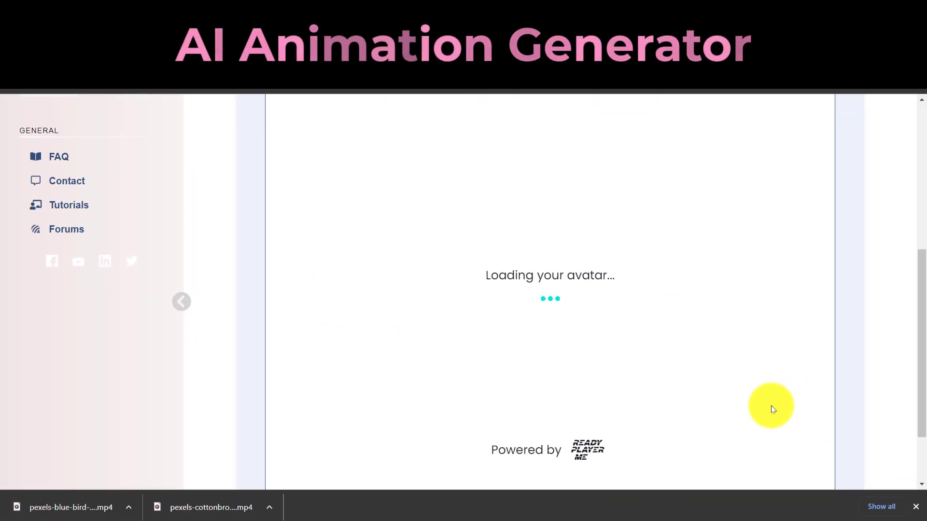
- Adjust the eye colour and eyebrows, then give the avatar a high ponytail
{"action": "scroll", "coordinate": [916, 269], "scroll_direction": "up", "scroll_amount": 2}
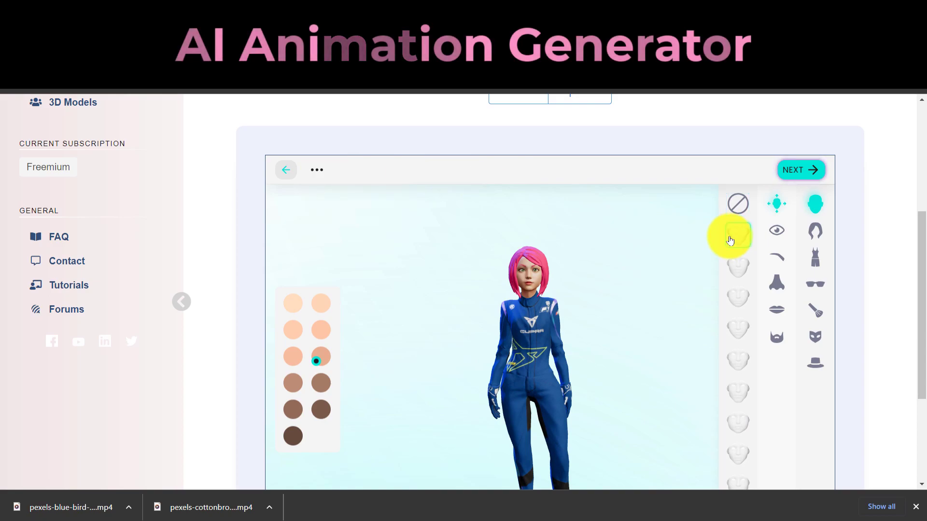
{"action": "left_click", "coordinate": [777, 238]}
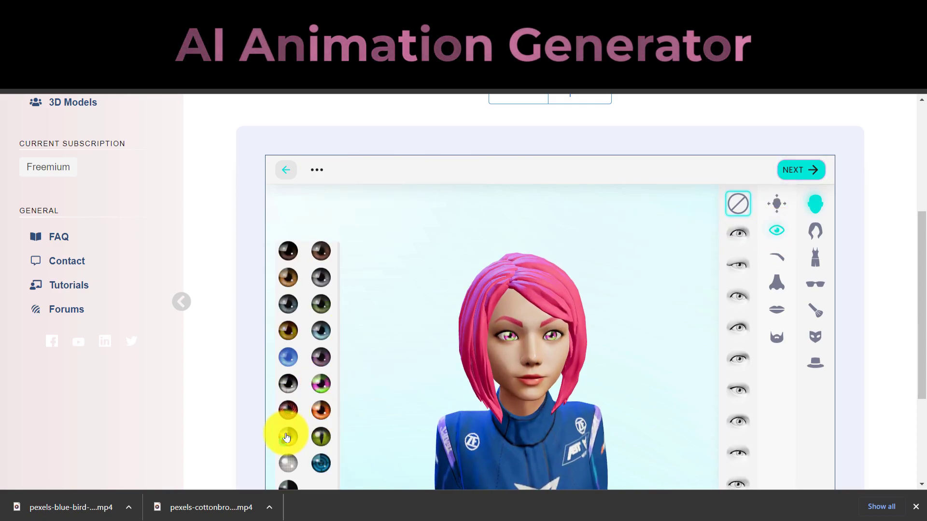
{"action": "scroll", "coordinate": [749, 248], "scroll_direction": "down", "scroll_amount": 1}
{"action": "left_click", "coordinate": [778, 200]}
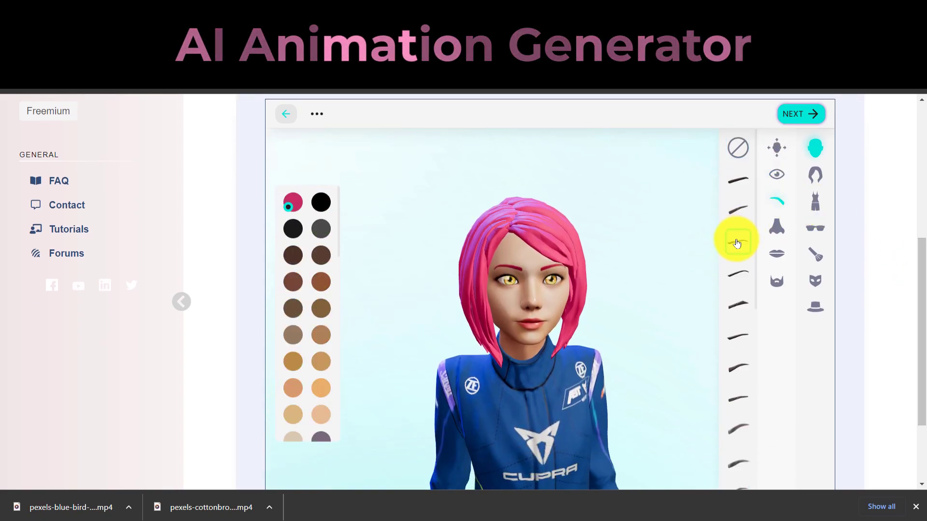
{"action": "left_click", "coordinate": [815, 179]}
{"action": "left_click", "coordinate": [740, 206]}
{"action": "left_click", "coordinate": [709, 268]}
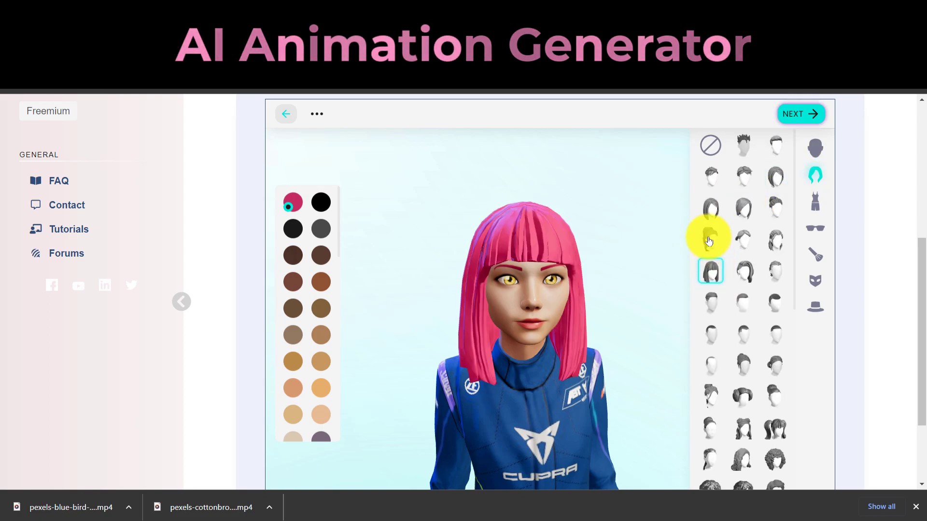
{"action": "left_click", "coordinate": [709, 239]}
- Dress the avatar in the red-and-white dress and pink sunglasses
{"action": "left_click", "coordinate": [815, 202]}
{"action": "left_click", "coordinate": [778, 180]}
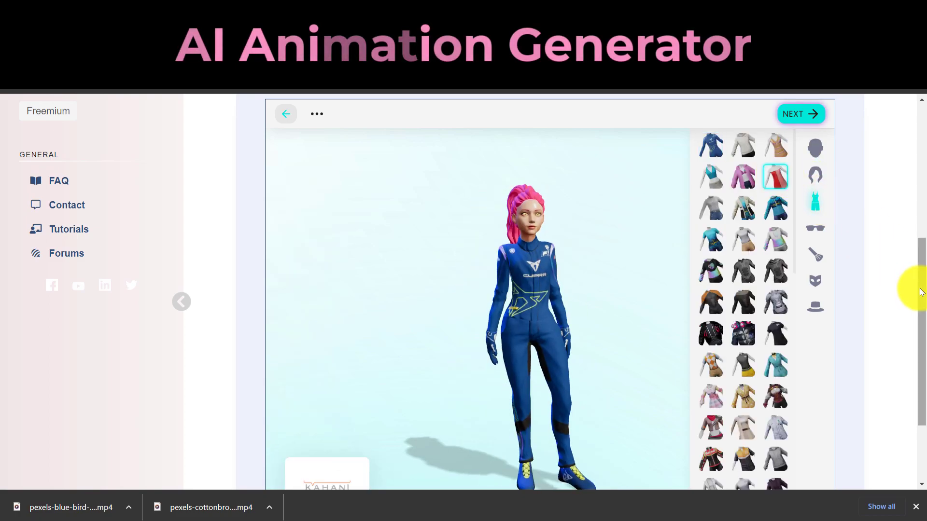
{"action": "left_click_drag", "start_coordinate": [913, 289], "coordinate": [922, 309]}
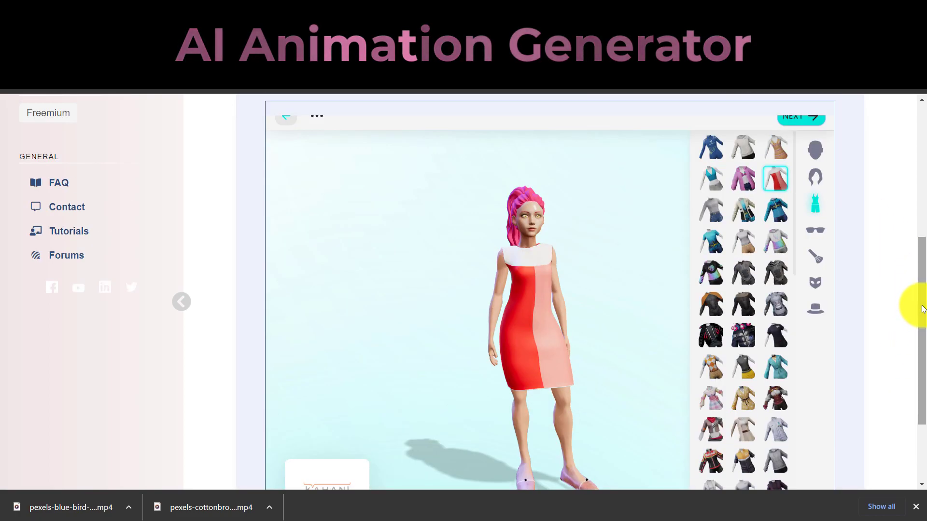
{"action": "left_click", "coordinate": [815, 230]}
{"action": "left_click", "coordinate": [710, 209]}
{"action": "left_click", "coordinate": [735, 214]}
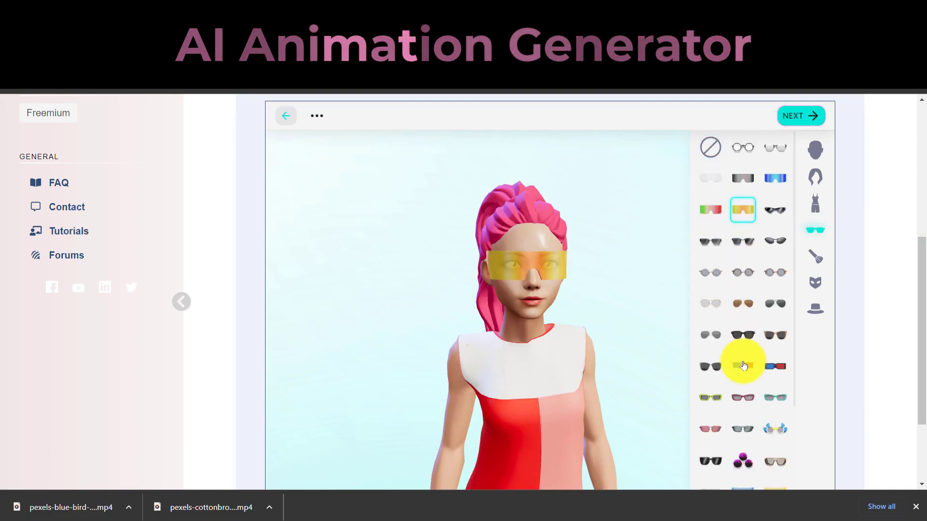
{"action": "left_click", "coordinate": [709, 428]}
- Apply a face makeup look and try several masks, leaving the face unmasked
{"action": "left_click", "coordinate": [815, 257]}
{"action": "left_click", "coordinate": [773, 244]}
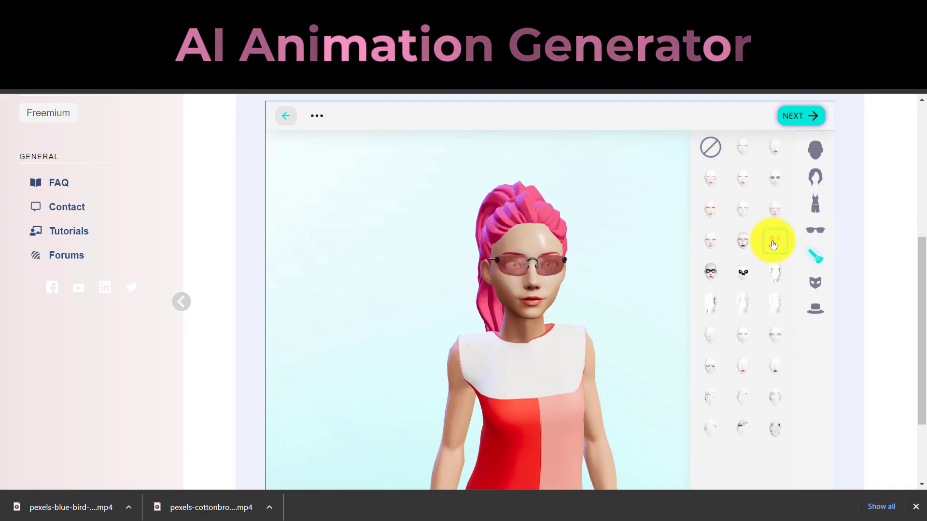
{"action": "left_click", "coordinate": [815, 282]}
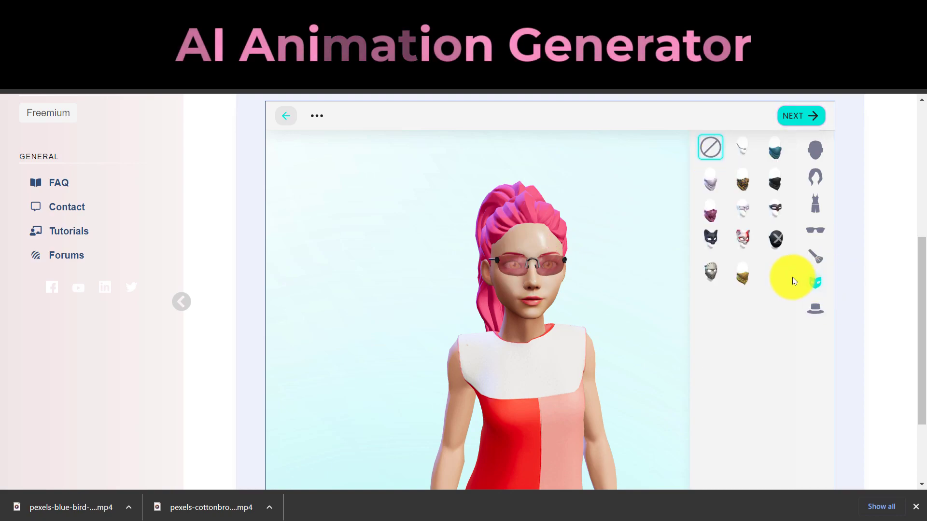
{"action": "left_click", "coordinate": [709, 239]}
{"action": "left_click", "coordinate": [776, 183]}
{"action": "left_click", "coordinate": [742, 274]}
{"action": "left_click", "coordinate": [742, 274]}
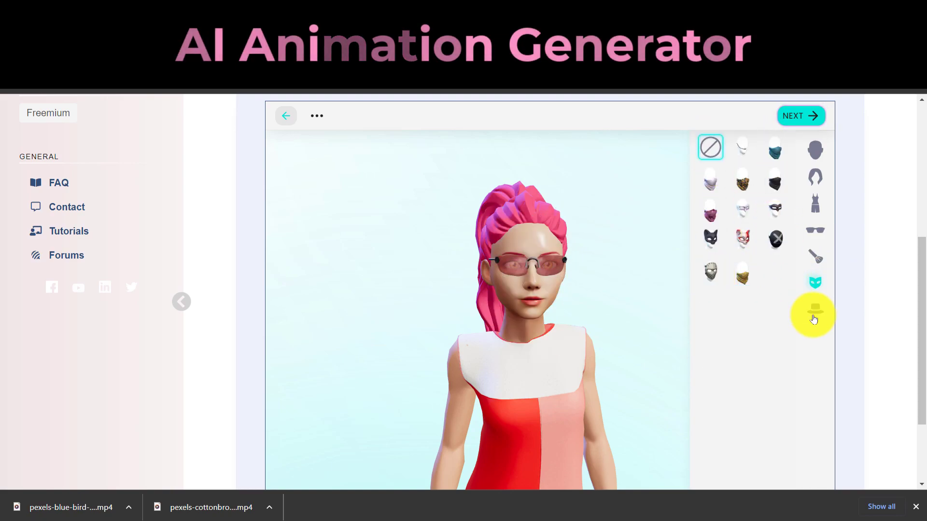
- Try several hats but leave the head bare, choose a lighter skin tone, and finish
{"action": "left_click", "coordinate": [813, 309]}
{"action": "left_click", "coordinate": [710, 244]}
{"action": "left_click", "coordinate": [743, 394]}
{"action": "left_click", "coordinate": [775, 459]}
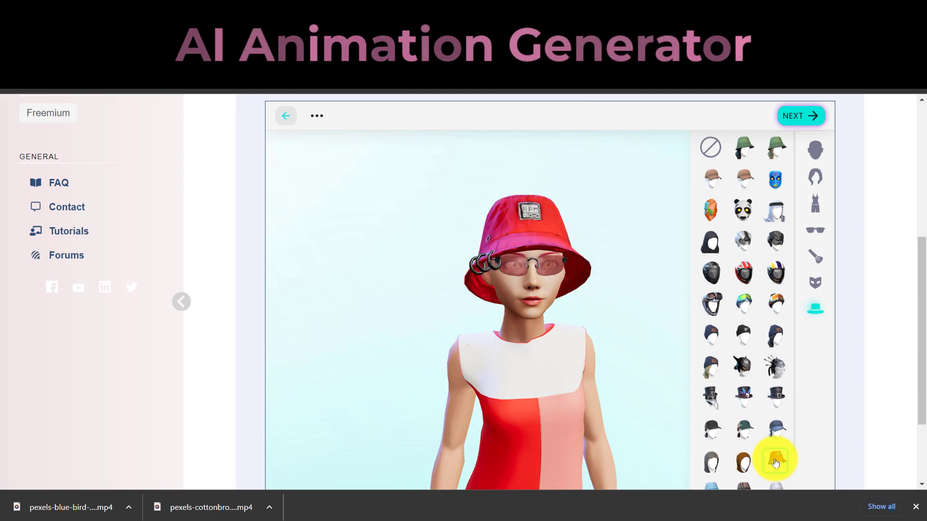
{"action": "left_click", "coordinate": [744, 146]}
{"action": "left_click", "coordinate": [745, 146]}
{"action": "left_click", "coordinate": [815, 150]}
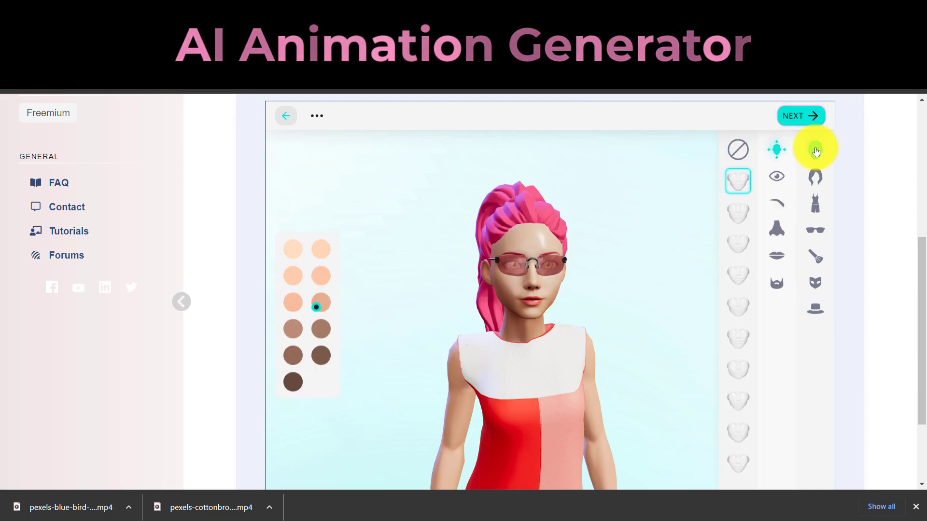
{"action": "left_click", "coordinate": [291, 278]}
{"action": "left_click", "coordinate": [815, 177]}
{"action": "left_click", "coordinate": [801, 116]}
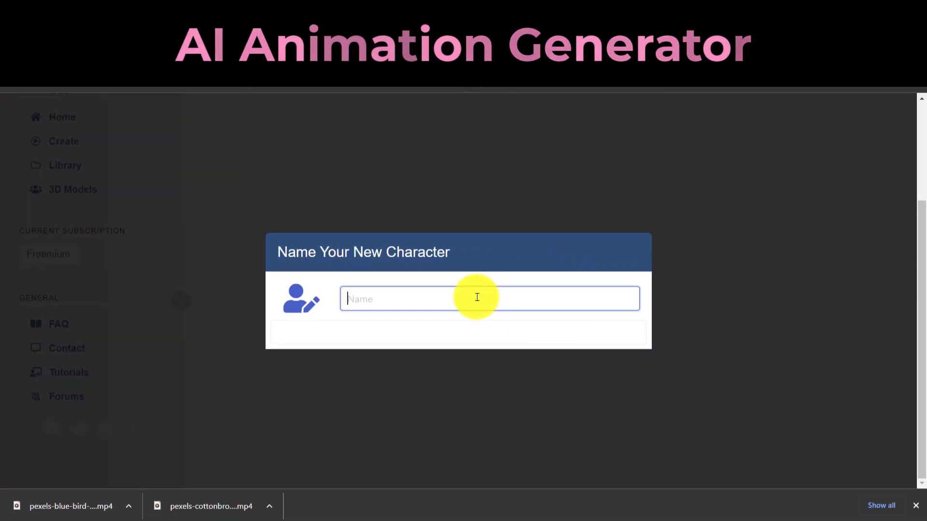
- Name the new character SANDRA and save it
{"action": "type", "text": "SANDRA"}
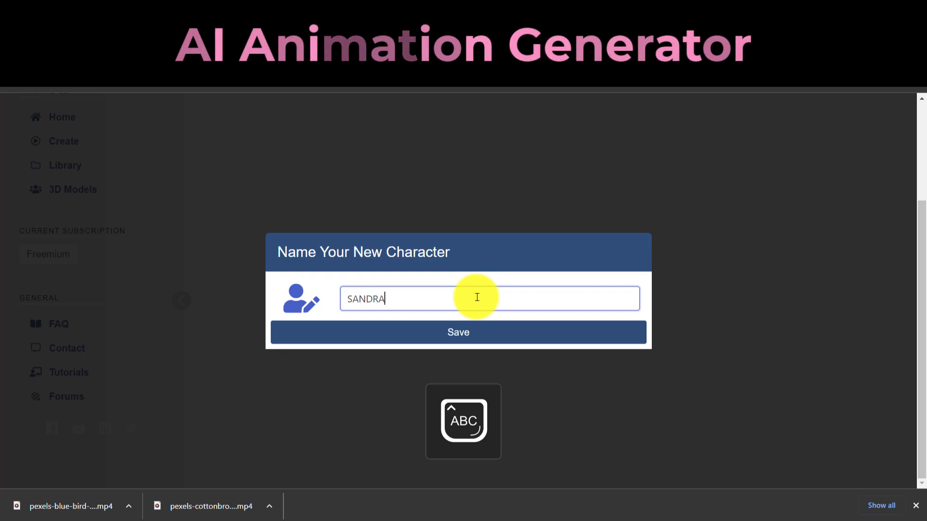
{"action": "left_click", "coordinate": [459, 331]}
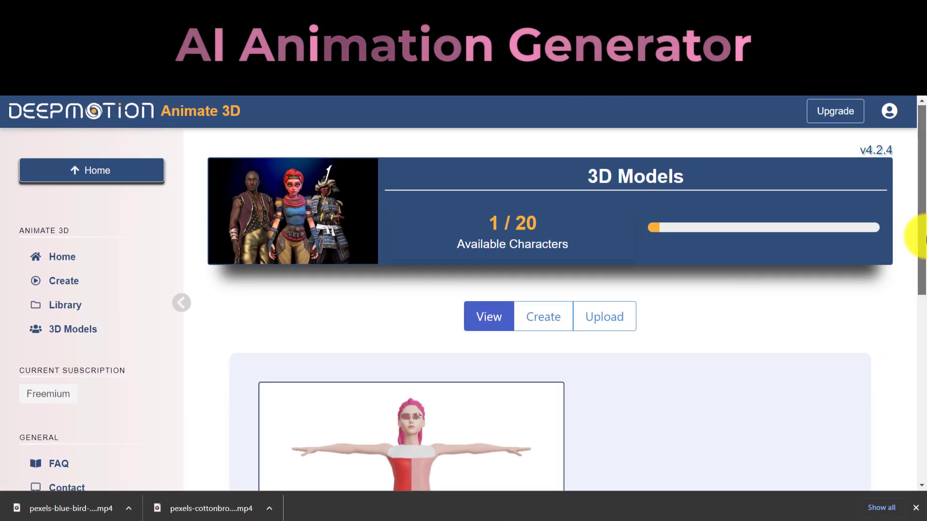
- Start a new animation using the SANDRA model
{"action": "left_click_drag", "start_coordinate": [925, 237], "coordinate": [925, 339]}
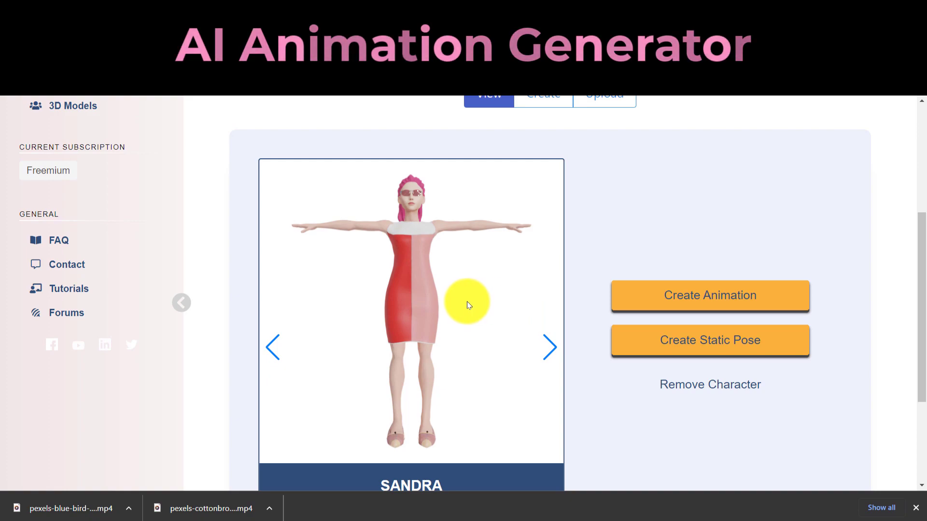
{"action": "left_click", "coordinate": [724, 300]}
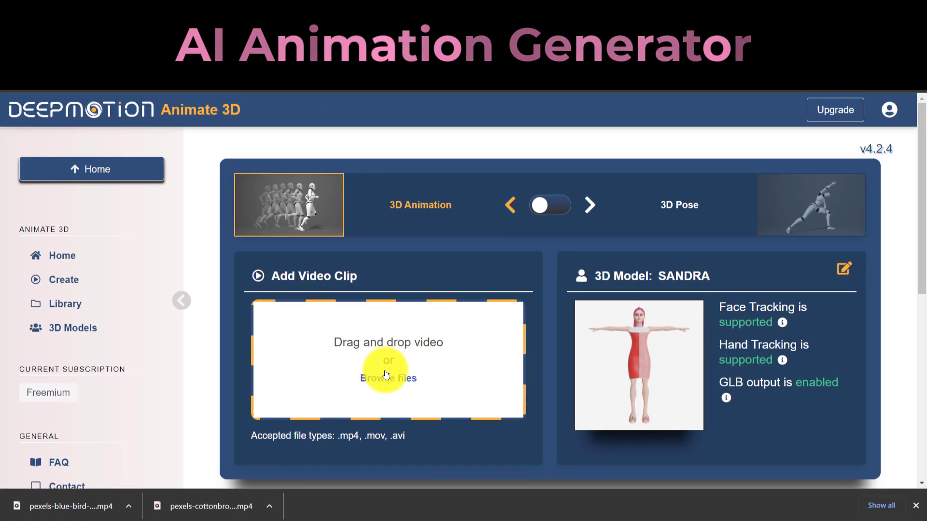
{"action": "left_click", "coordinate": [386, 374]}
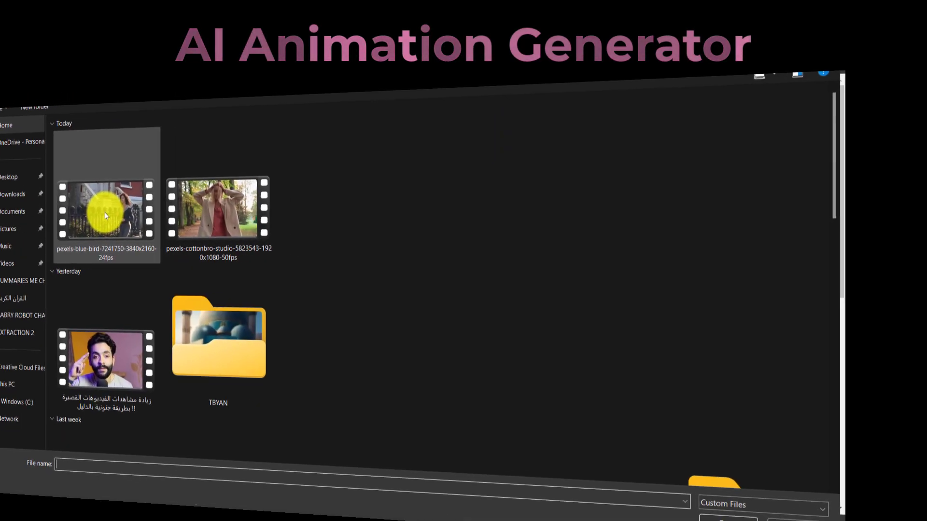
{"action": "double_click", "coordinate": [106, 215]}
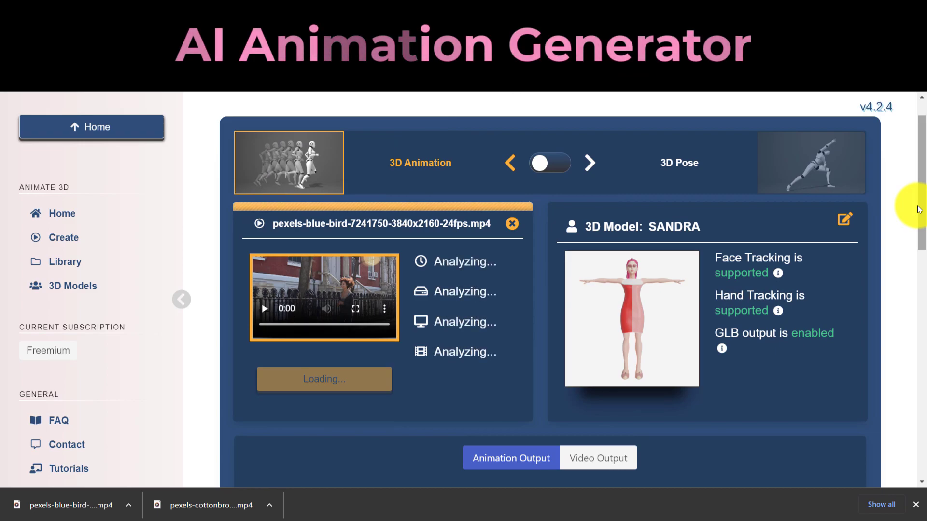
{"action": "scroll", "coordinate": [471, 182], "scroll_direction": "down", "scroll_amount": 1}
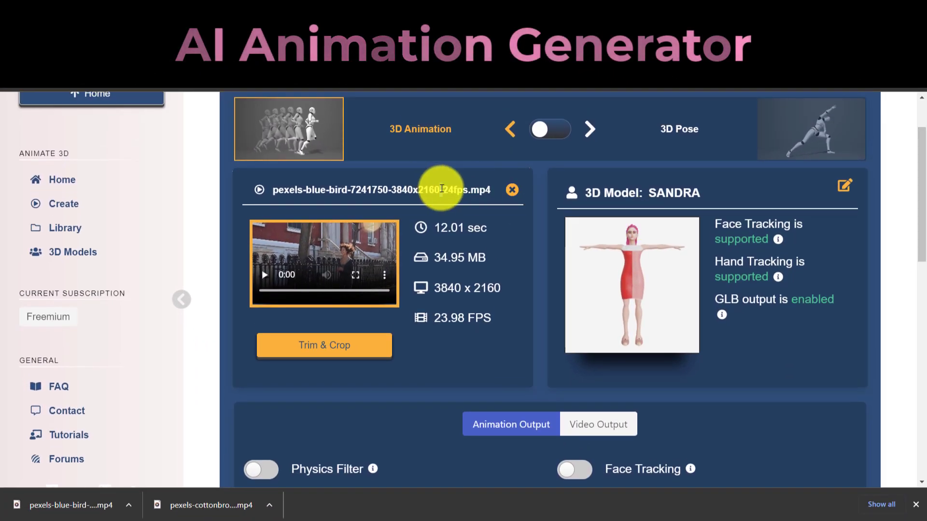
{"action": "left_click", "coordinate": [310, 353]}
{"action": "scroll", "coordinate": [786, 367], "scroll_direction": "down", "scroll_amount": 5}
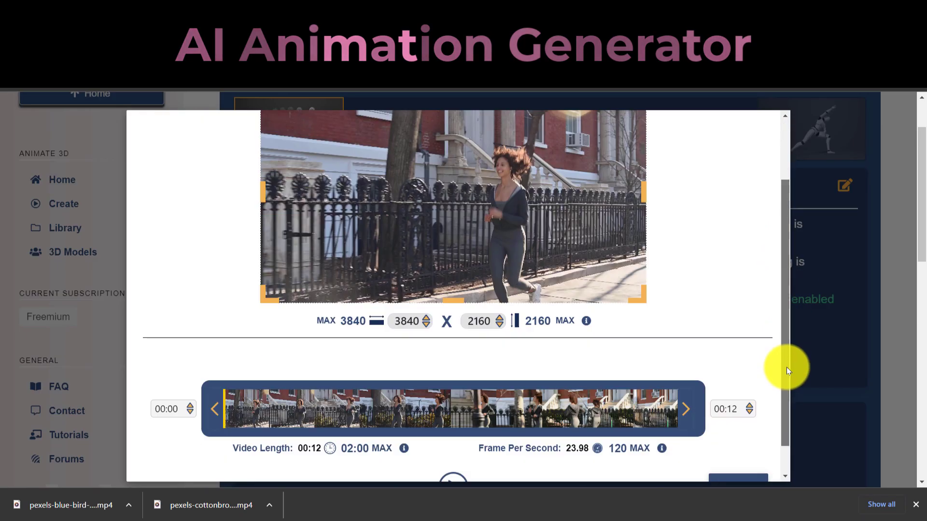
{"action": "left_click_drag", "start_coordinate": [688, 374], "coordinate": [584, 372]}
{"action": "left_click", "coordinate": [516, 467]}
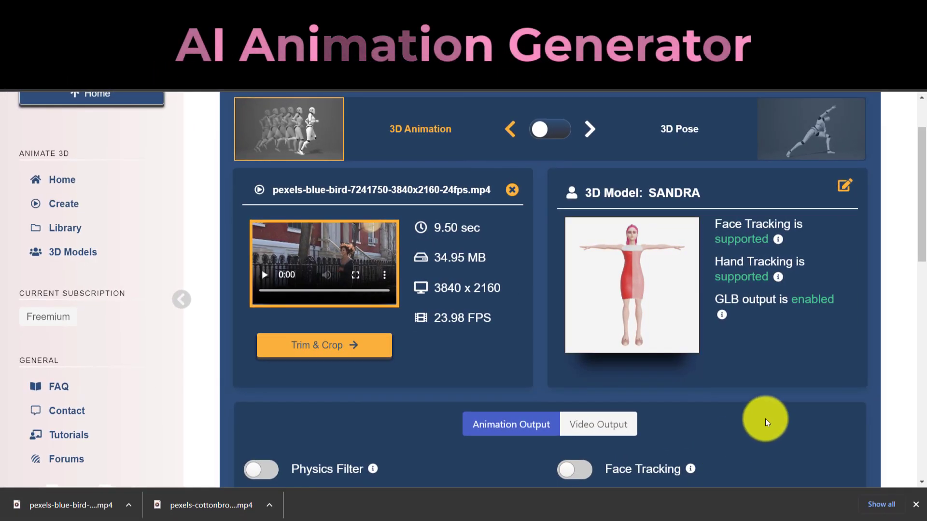
- Give the video output a solid bright green (00FF5C) background
{"action": "left_click_drag", "start_coordinate": [922, 250], "coordinate": [902, 320]}
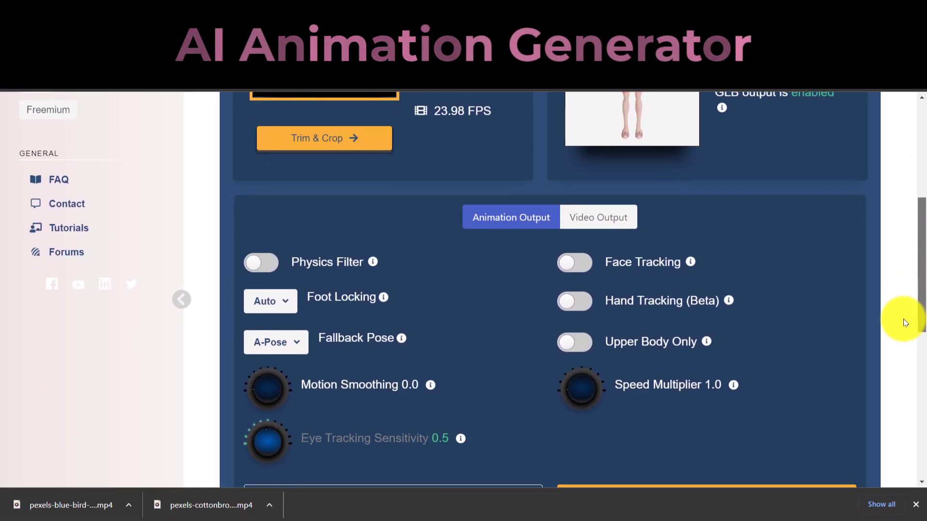
{"action": "left_click", "coordinate": [608, 205]}
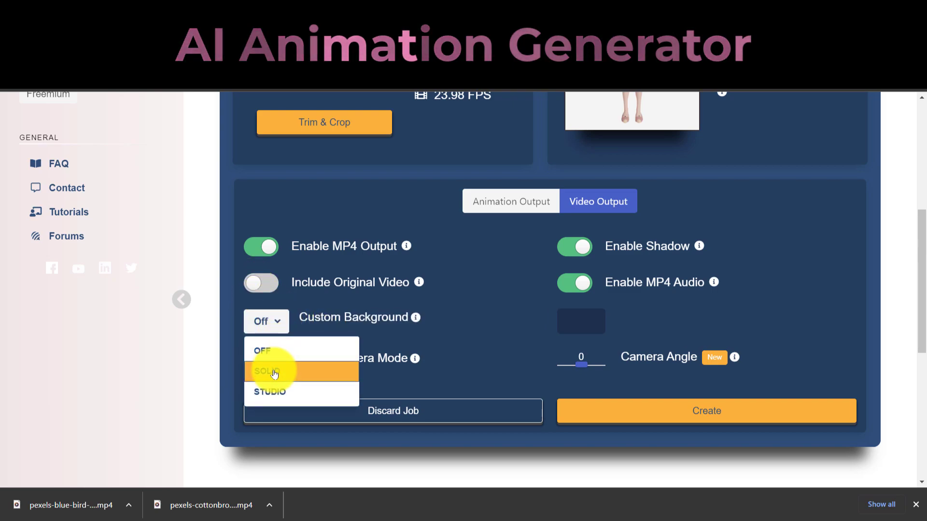
{"action": "left_click", "coordinate": [275, 372]}
{"action": "left_click", "coordinate": [585, 329]}
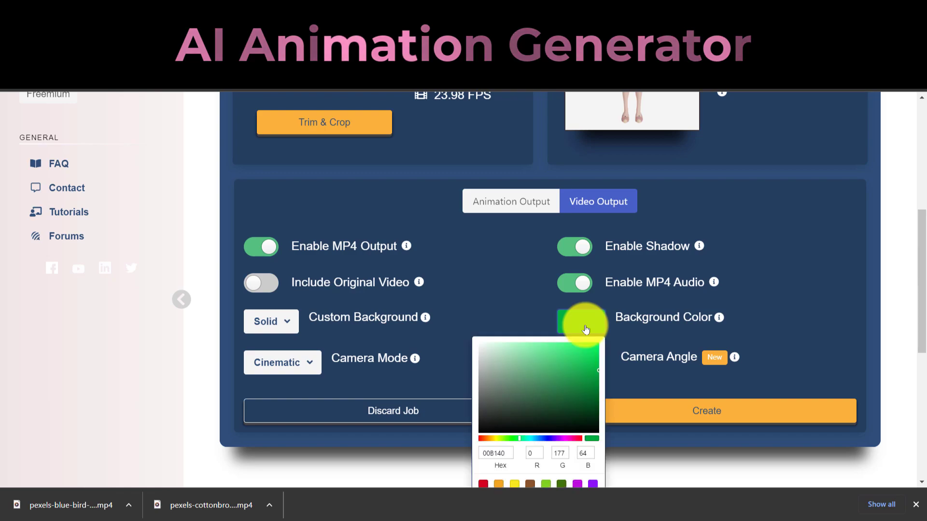
{"action": "left_click_drag", "start_coordinate": [587, 358], "coordinate": [616, 300]}
{"action": "left_click", "coordinate": [615, 300]}
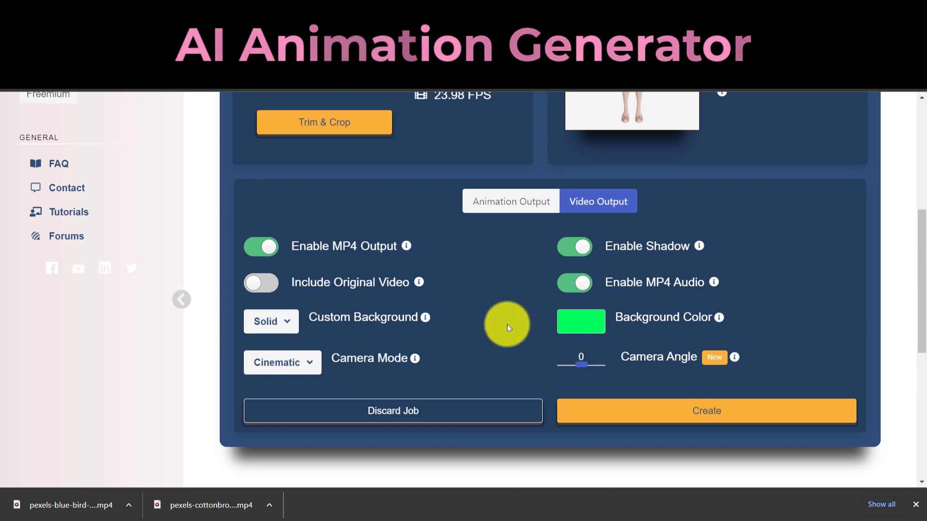
{"action": "left_click", "coordinate": [310, 366]}
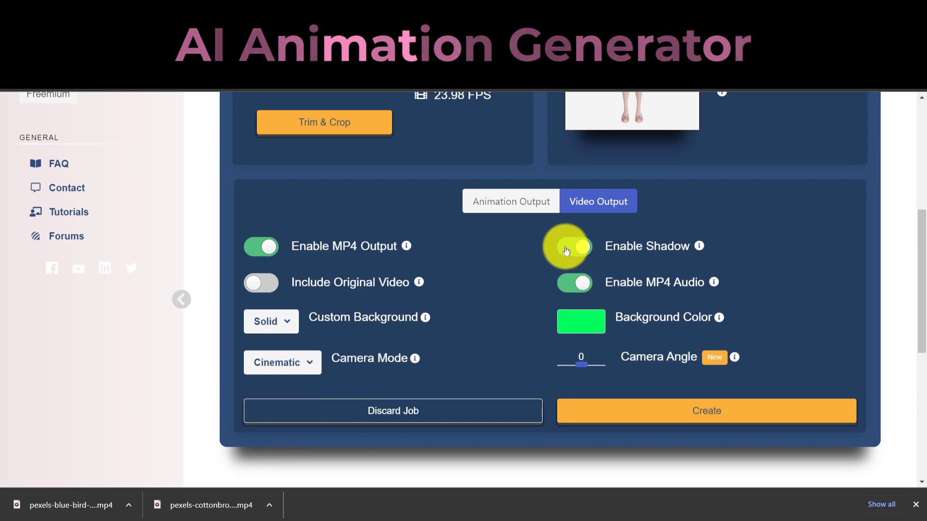
- Confirm and start the animation job, then load the finished SANDRA animation
{"action": "left_click", "coordinate": [706, 414]}
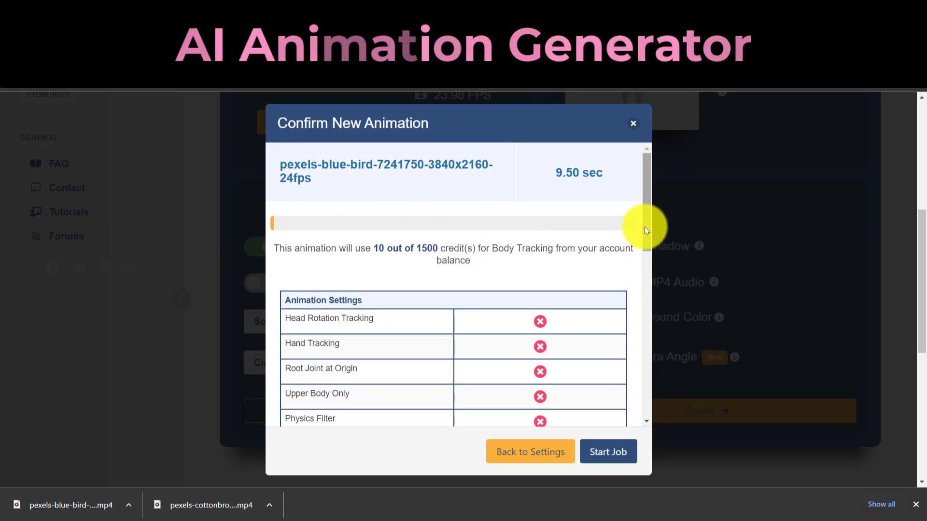
{"action": "left_click_drag", "start_coordinate": [644, 227], "coordinate": [644, 401]}
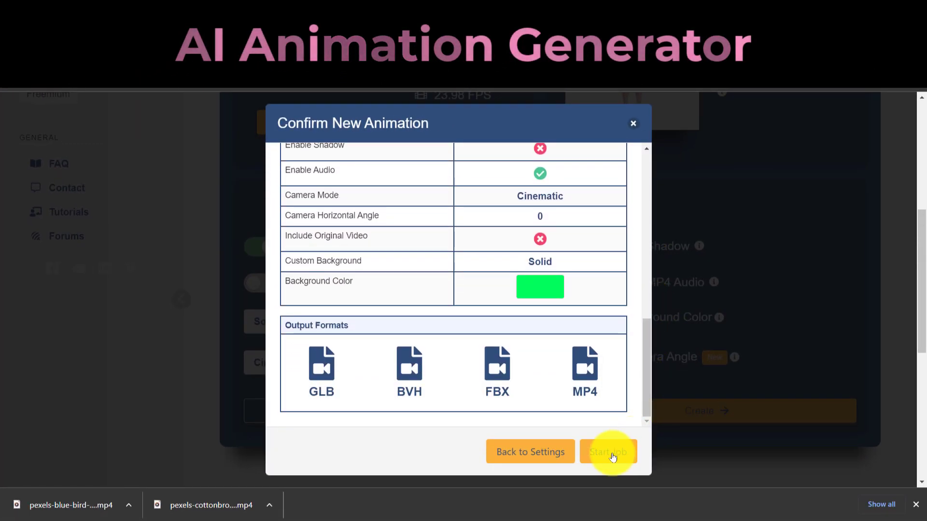
{"action": "left_click", "coordinate": [609, 453]}
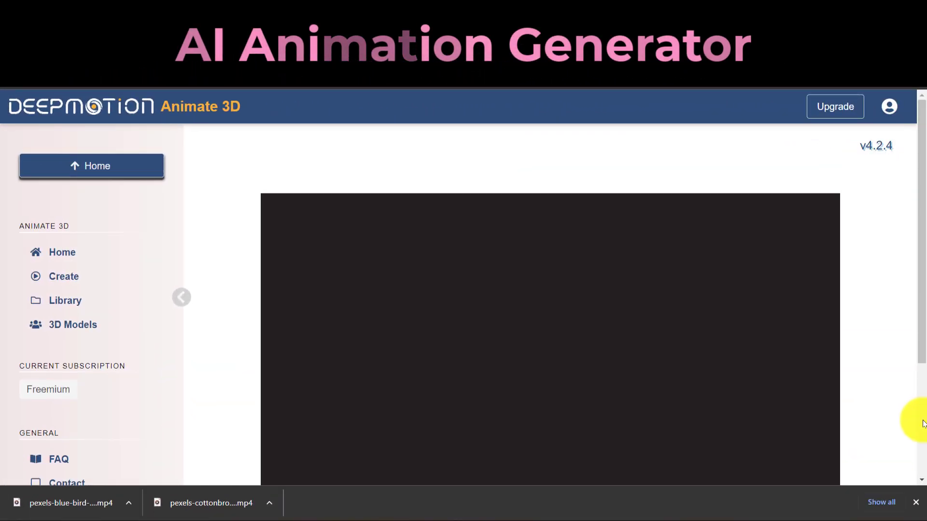
{"action": "scroll", "coordinate": [919, 345], "scroll_direction": "down", "scroll_amount": 2}
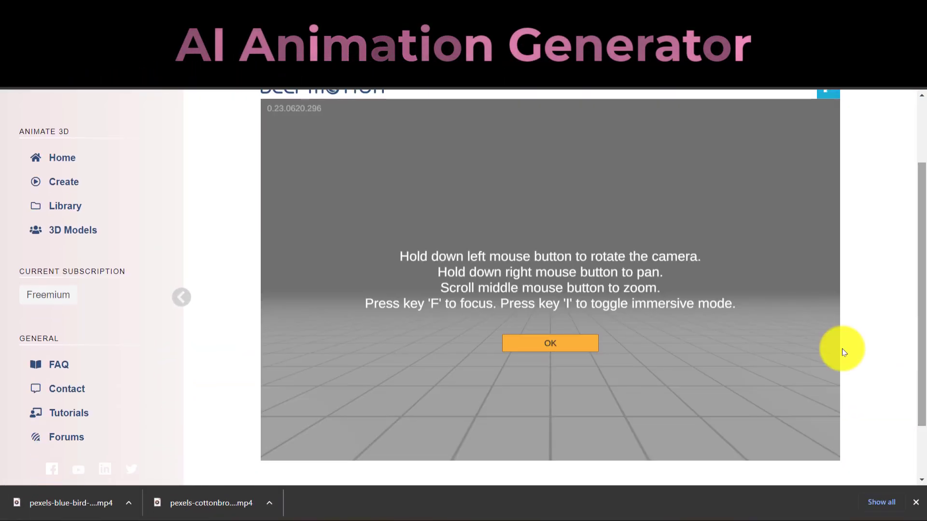
{"action": "left_click", "coordinate": [641, 326]}
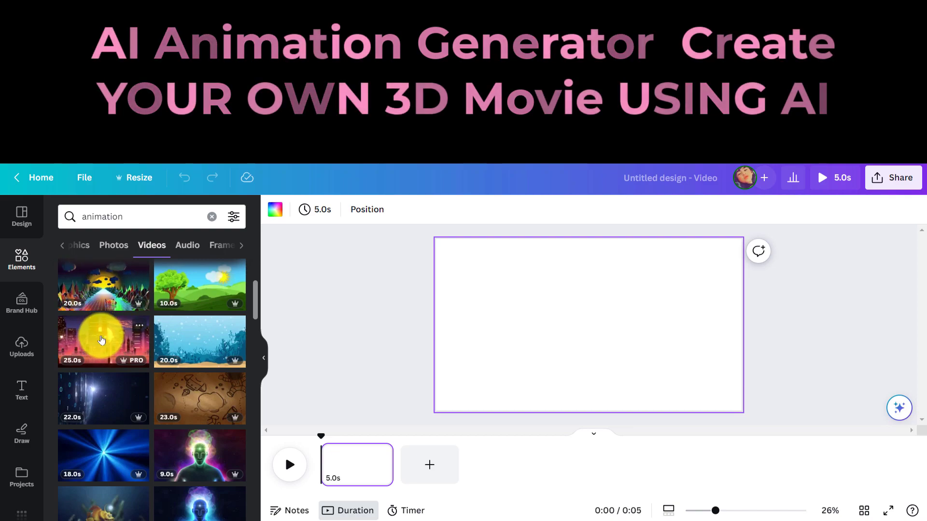
- Add the 25-second city animation and make it the page background, previewing its playback
{"action": "left_click", "coordinate": [101, 340]}
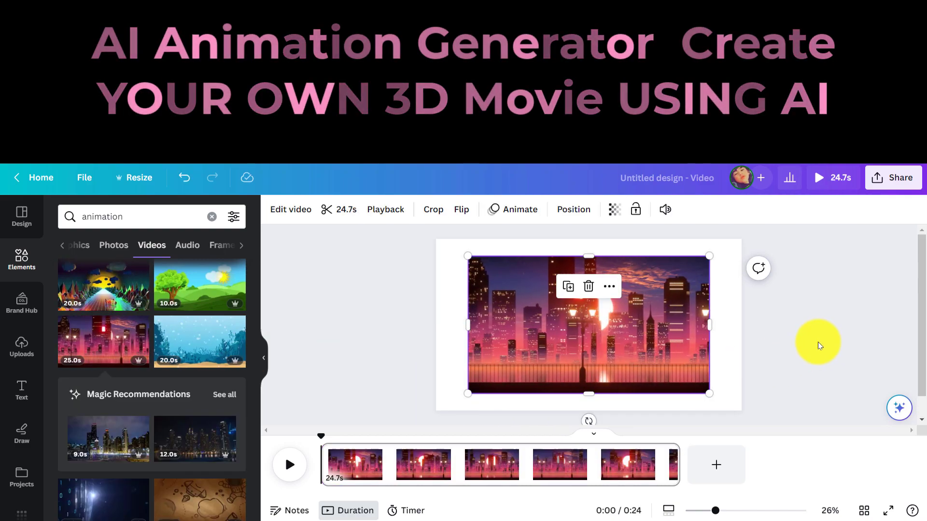
{"action": "left_click", "coordinate": [610, 288]}
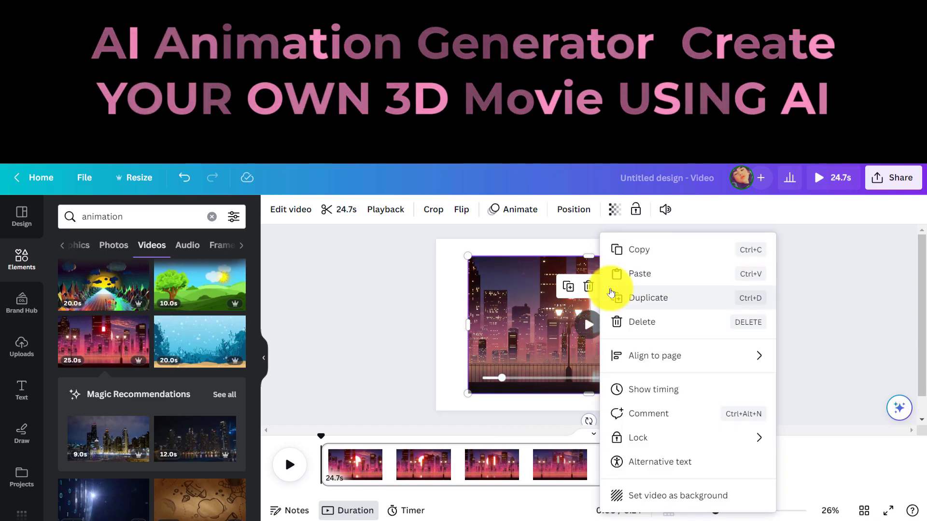
{"action": "left_click", "coordinate": [686, 497]}
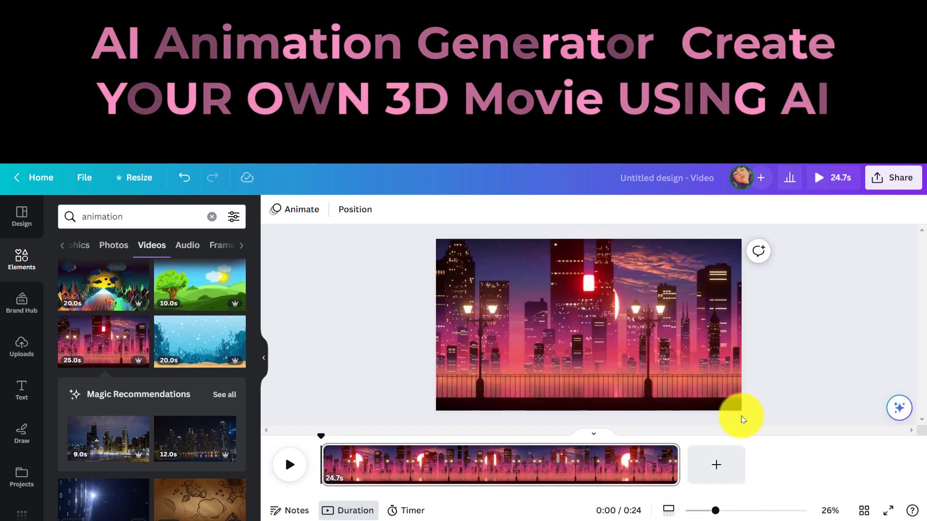
{"action": "left_click", "coordinate": [589, 336]}
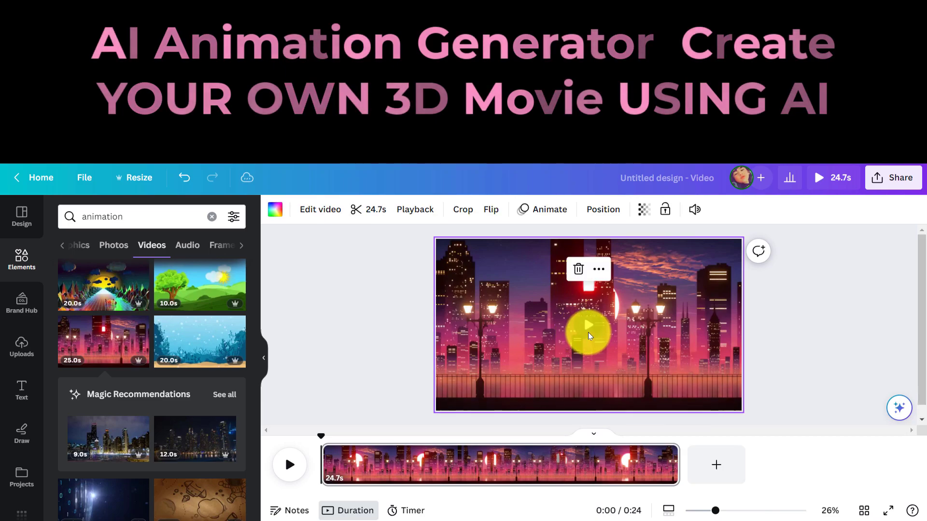
{"action": "left_click", "coordinate": [587, 329]}
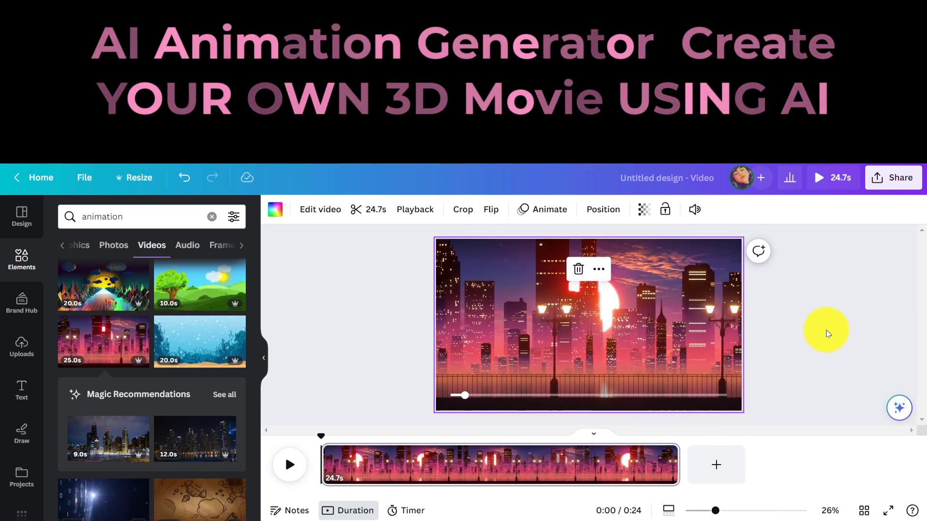
{"action": "left_click", "coordinate": [589, 322]}
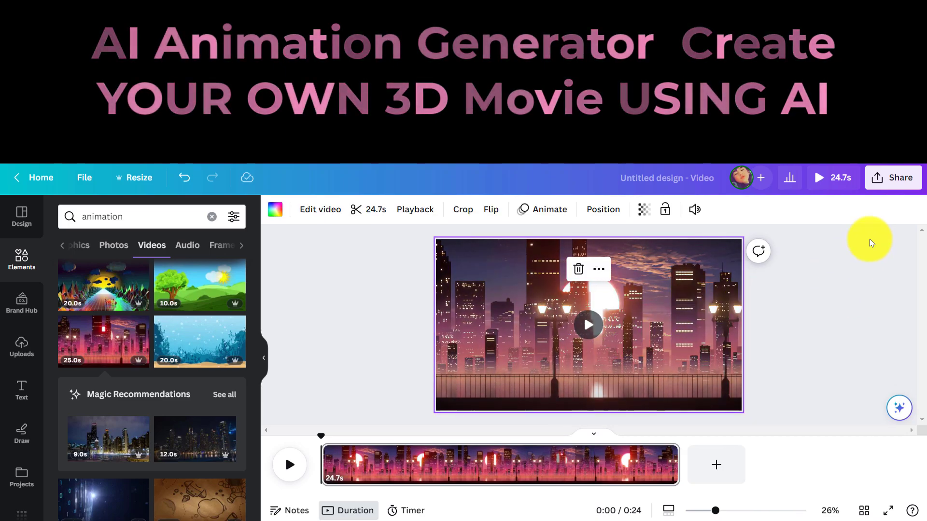
- Download the Canva design as a 1080p MP4 video
{"action": "left_click", "coordinate": [897, 186]}
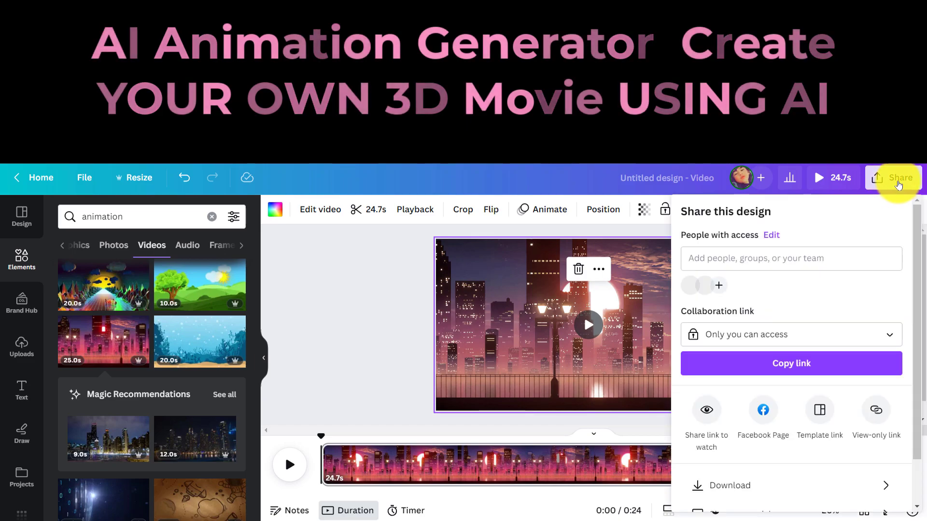
{"action": "left_click", "coordinate": [780, 491]}
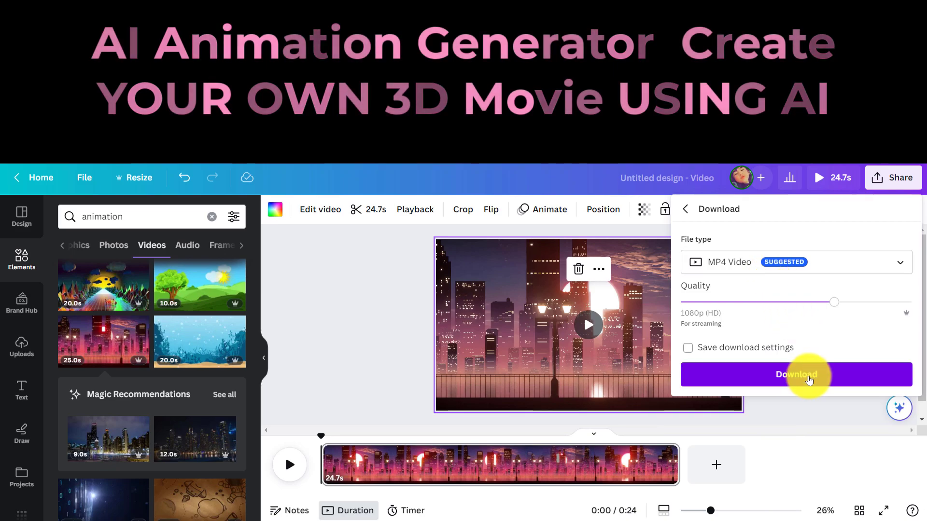
{"action": "left_click", "coordinate": [864, 374]}
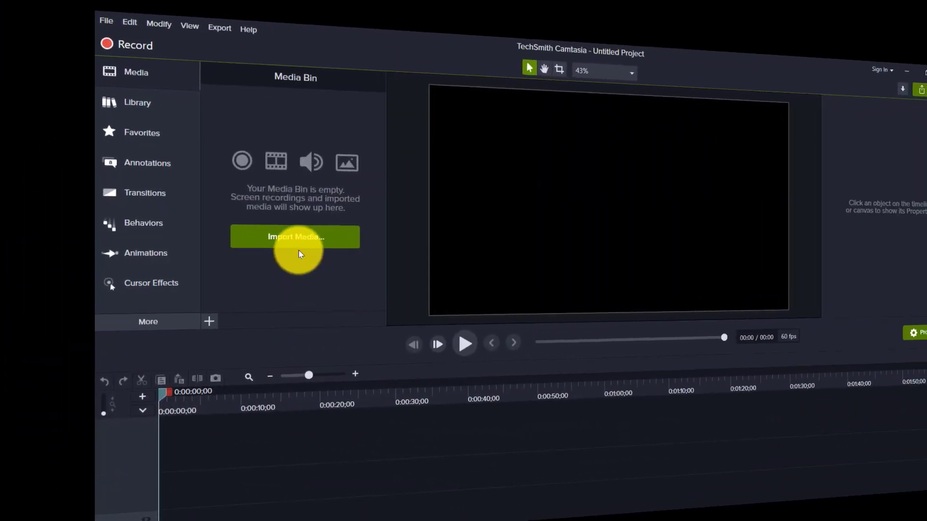
- Import both videos, placing the city video on Track 1 and the green-screen dancer on Track 2
{"action": "left_click", "coordinate": [300, 252]}
{"action": "left_click", "coordinate": [599, 158]}
{"action": "left_click", "coordinate": [308, 157], "text": "ctrl"}
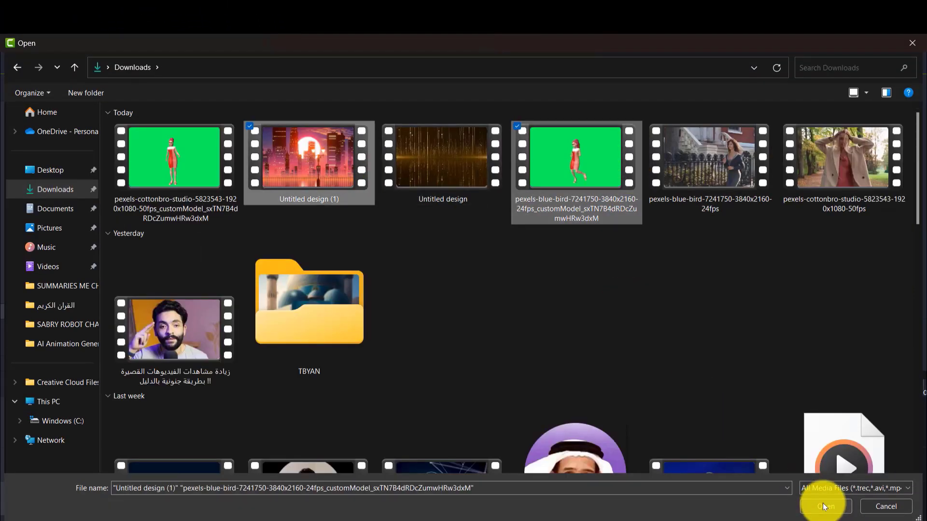
{"action": "left_click", "coordinate": [826, 506]}
{"action": "left_click_drag", "start_coordinate": [213, 167], "coordinate": [77, 494]}
{"action": "left_click_drag", "start_coordinate": [134, 161], "coordinate": [50, 461]}
- Crop the bottom, top and left edges of the green-screen clip
{"action": "left_click", "coordinate": [439, 63]}
{"action": "left_click_drag", "start_coordinate": [503, 308], "coordinate": [503, 296]}
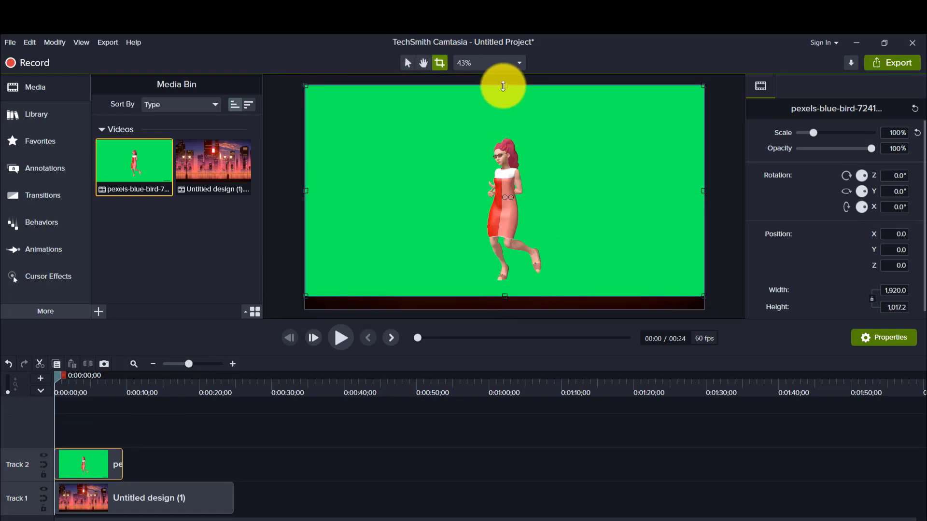
{"action": "left_click_drag", "start_coordinate": [503, 87], "coordinate": [504, 110]}
{"action": "left_click_drag", "start_coordinate": [305, 196], "coordinate": [371, 192]}
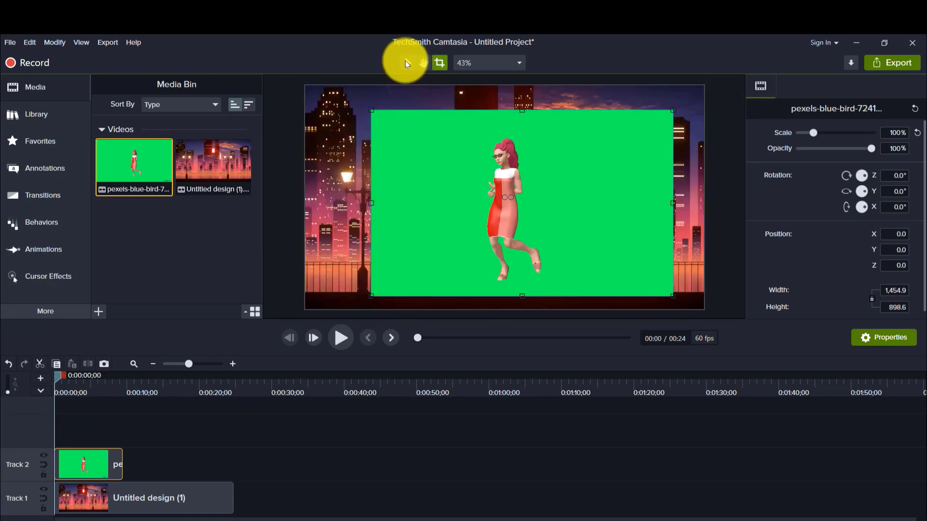
- Apply Remove a Color to the dancer clip and eyedrop the green backdrop to key it out
{"action": "left_click", "coordinate": [59, 317]}
{"action": "left_click", "coordinate": [131, 355]}
{"action": "scroll", "coordinate": [217, 241], "scroll_direction": "down", "scroll_amount": 3}
{"action": "left_click_drag", "start_coordinate": [217, 289], "coordinate": [85, 463]}
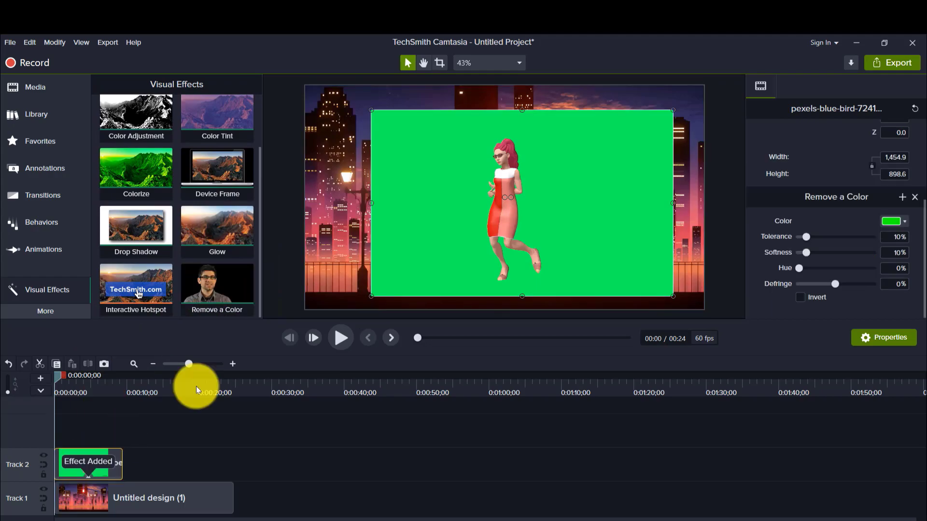
{"action": "left_click", "coordinate": [904, 221]}
{"action": "left_click", "coordinate": [902, 252]}
- Trim the city background and add clip speed, slowing it to 0.35x, then preview
{"action": "left_click", "coordinate": [486, 254]}
{"action": "left_click", "coordinate": [131, 493]}
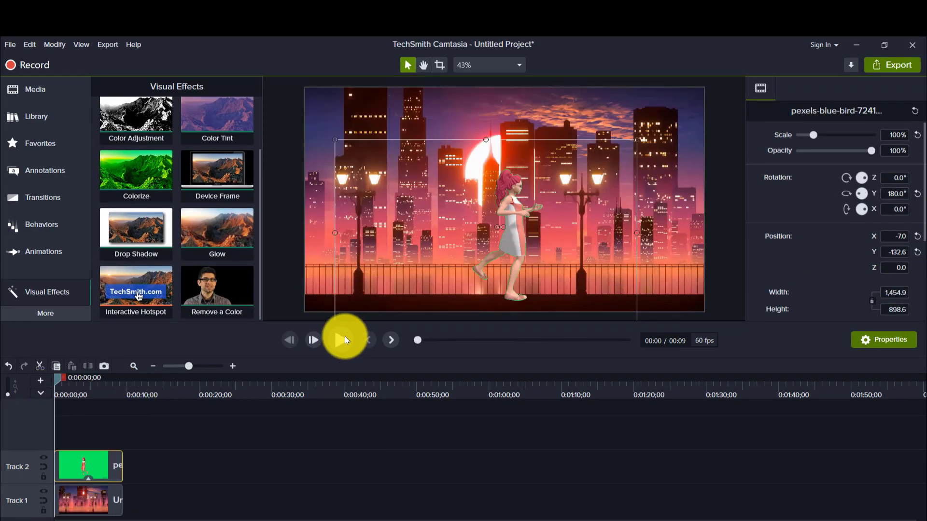
{"action": "left_click", "coordinate": [344, 339]}
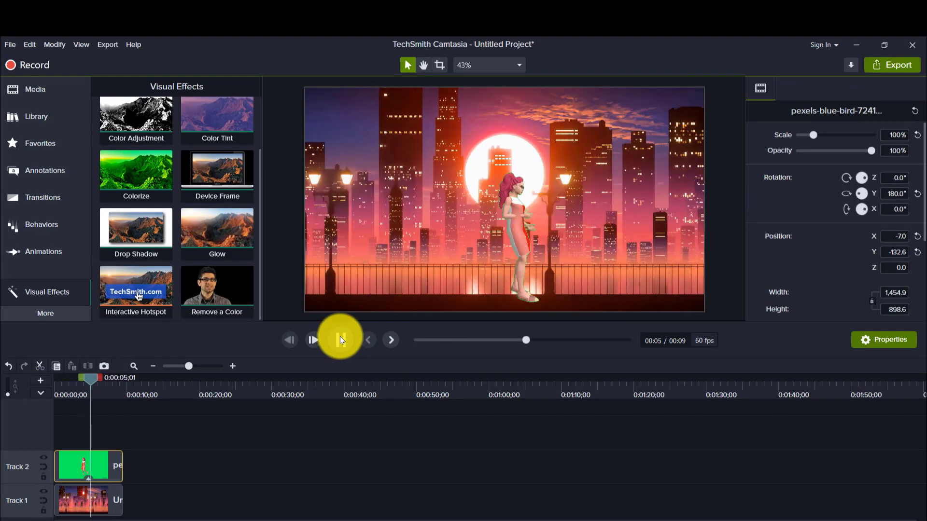
{"action": "right_click", "coordinate": [107, 499]}
{"action": "left_click", "coordinate": [180, 414]}
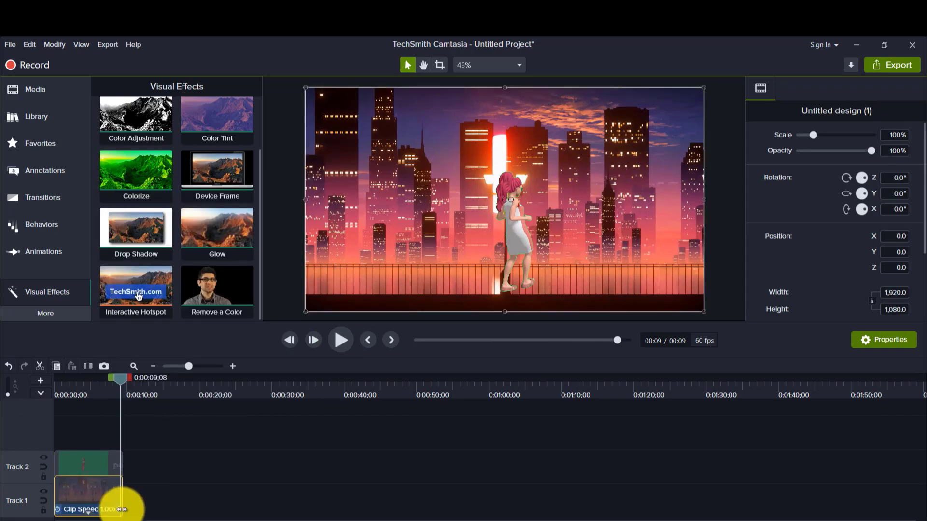
{"action": "left_click_drag", "start_coordinate": [122, 504], "coordinate": [207, 479]}
{"action": "left_click", "coordinate": [339, 339]}
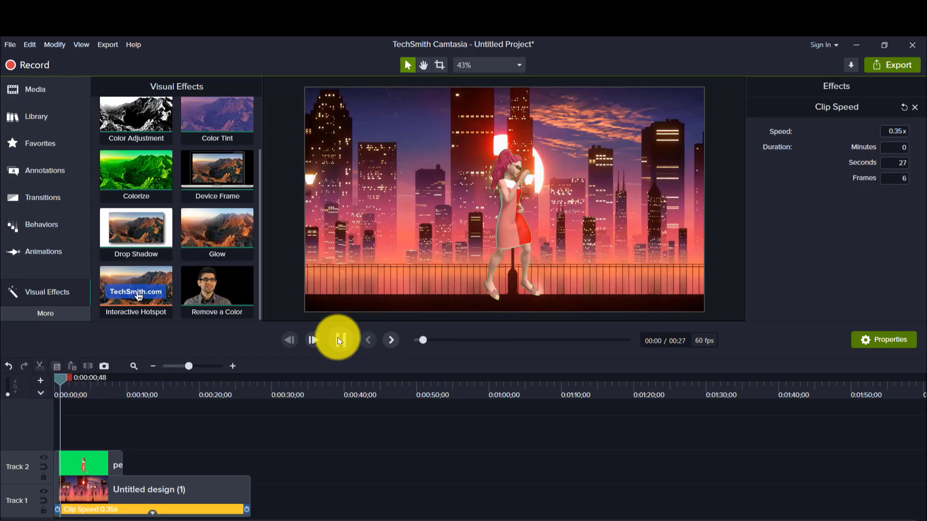
{"action": "left_click", "coordinate": [339, 339]}
- Change the background speed to 0.55x and trim its end to match the dancer clip
{"action": "left_click_drag", "start_coordinate": [247, 511], "coordinate": [176, 511]}
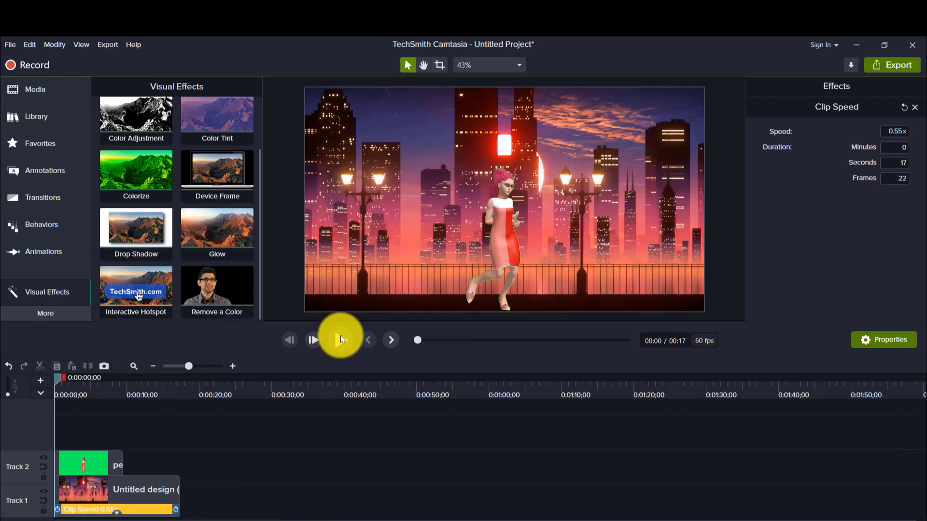
{"action": "left_click", "coordinate": [340, 339]}
{"action": "left_click", "coordinate": [518, 230]}
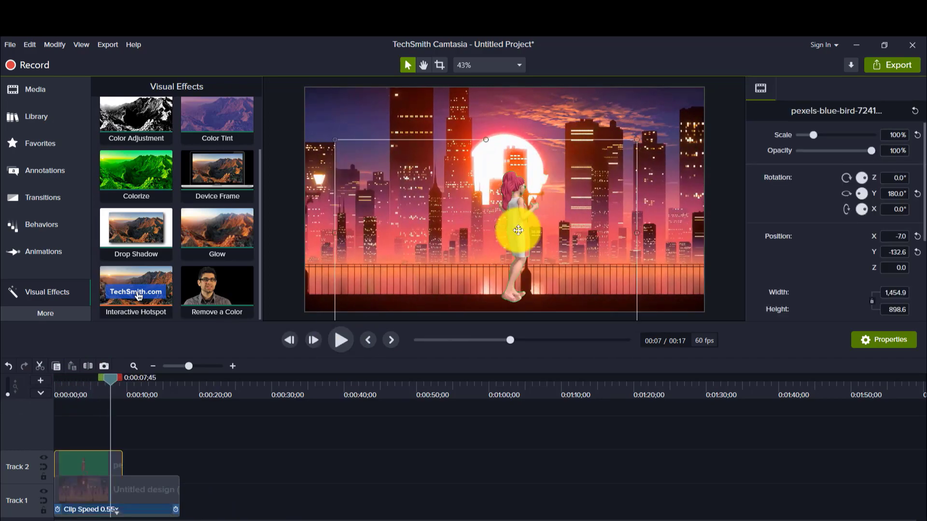
{"action": "left_click", "coordinate": [343, 337]}
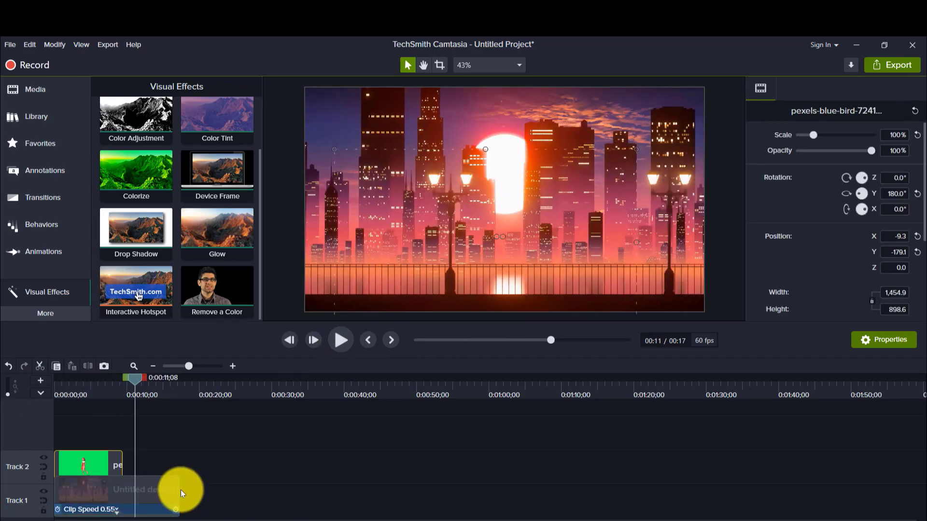
{"action": "left_click_drag", "start_coordinate": [180, 490], "coordinate": [122, 490]}
{"action": "left_click", "coordinate": [334, 344]}
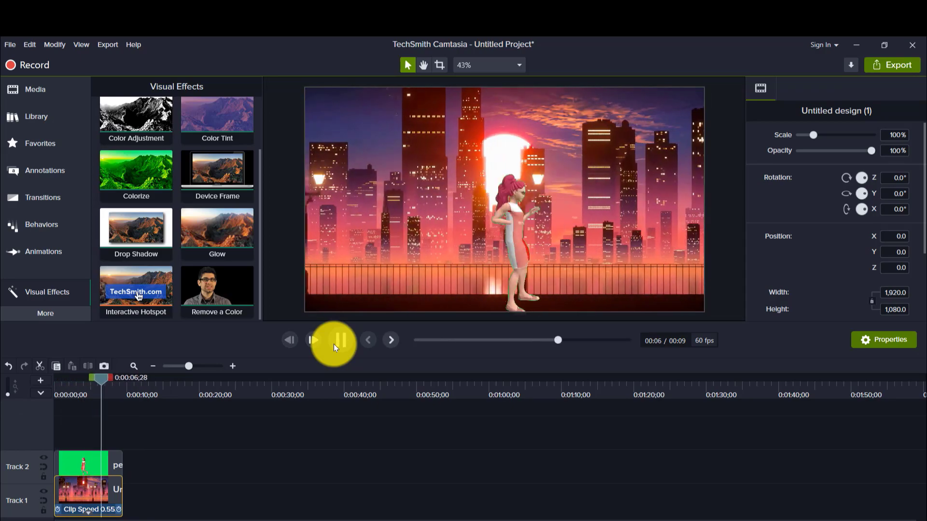
- Export a local file with the MP4 only (up to 1080p) preset, saving to the Desktop
{"action": "left_click", "coordinate": [892, 65]}
{"action": "left_click", "coordinate": [864, 87]}
{"action": "left_click", "coordinate": [576, 183]}
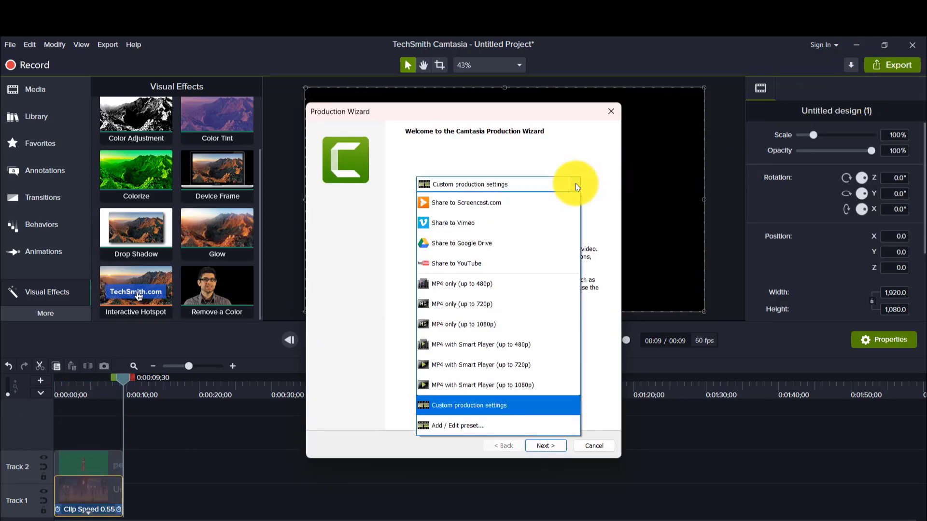
{"action": "left_click", "coordinate": [463, 314]}
{"action": "left_click", "coordinate": [542, 502]}
{"action": "left_click", "coordinate": [588, 210]}
{"action": "left_click", "coordinate": [87, 172]}
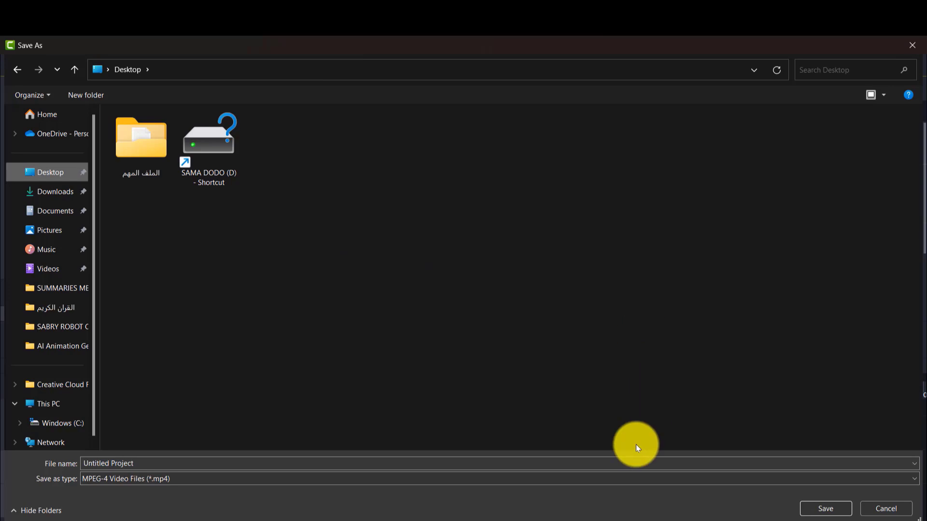